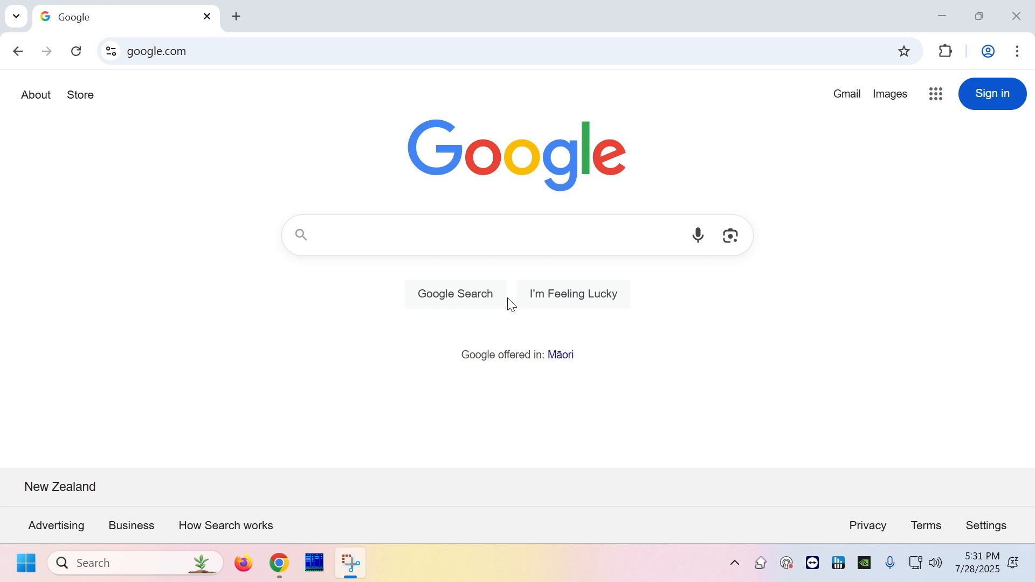
# - Go to the router admin address 192.168.1.1 in Chrome
pyautogui.click(190, 53)
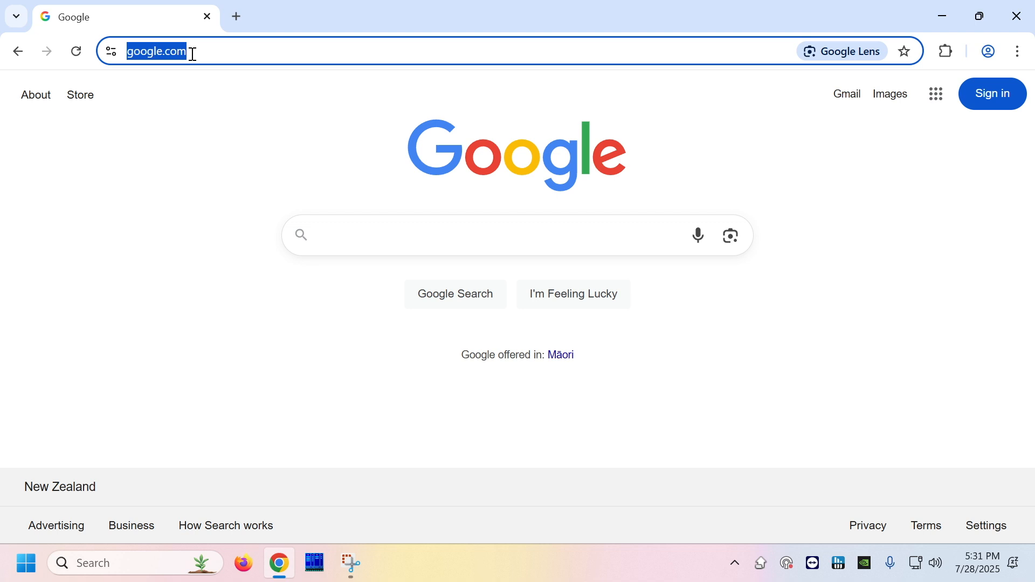
pyautogui.write('192.168.')
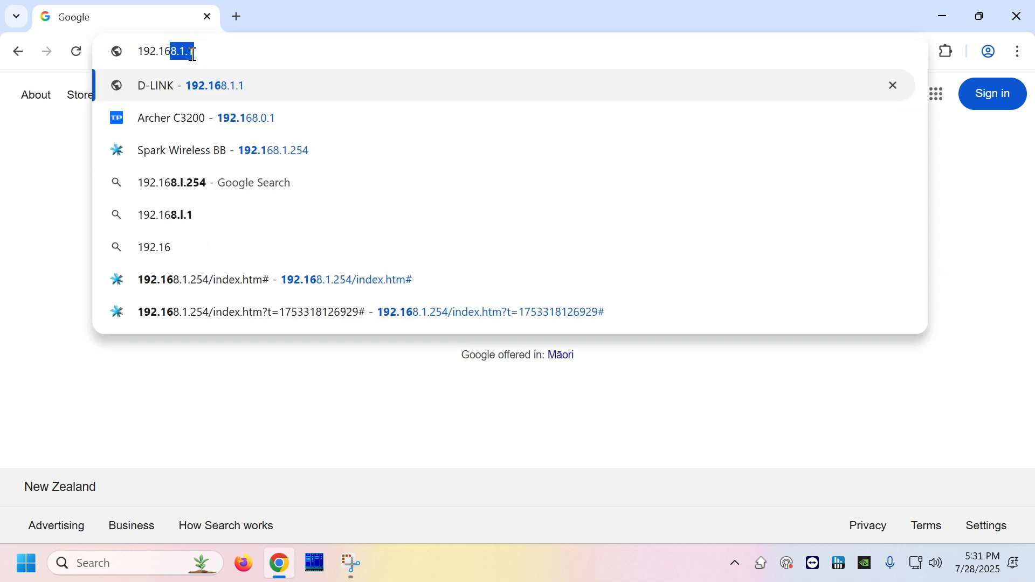
pyautogui.write('1.1')
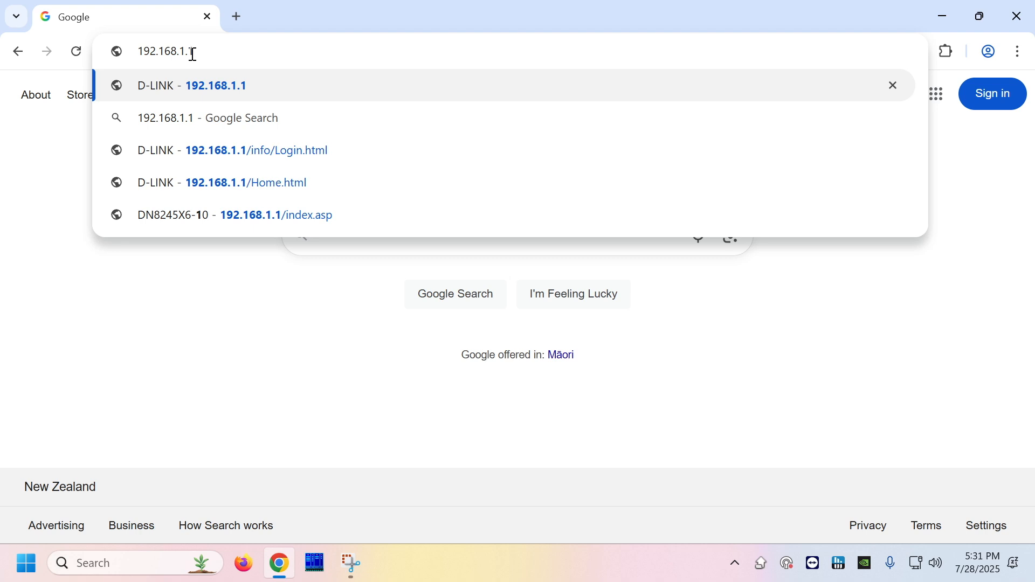
pyautogui.press('Return')
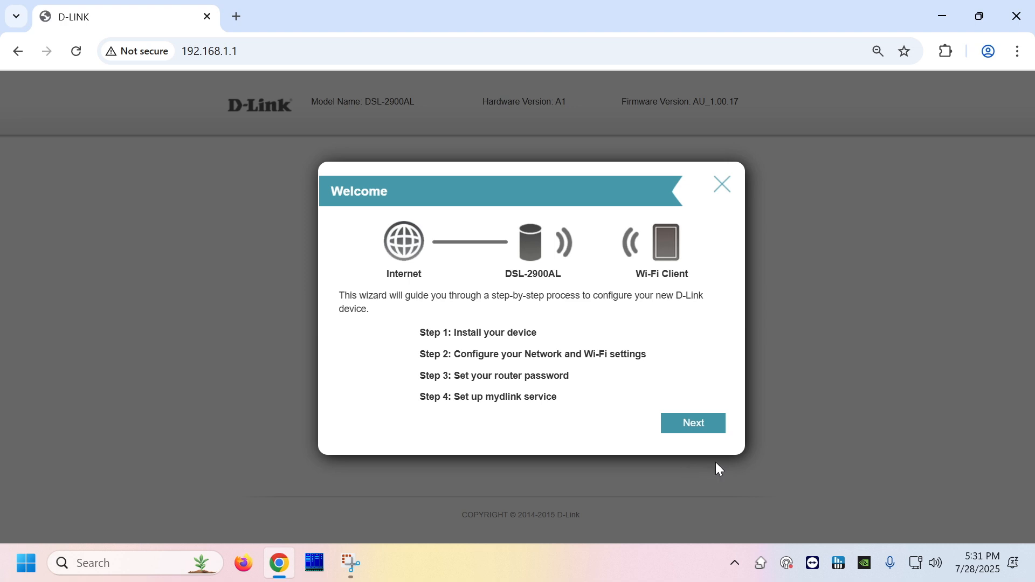
# - Close the D-Link welcome setup wizard
pyautogui.click(722, 186)
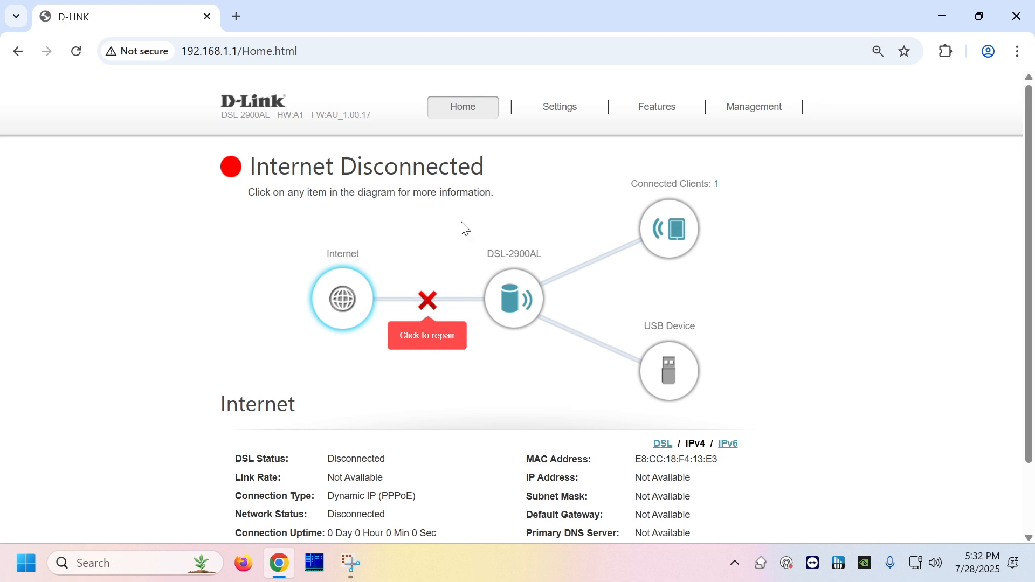
# - On the Settings > Internet page, change WAN Access Type to Residential Gateway (NBN/UFB Mode)
pyautogui.moveTo(565, 105)
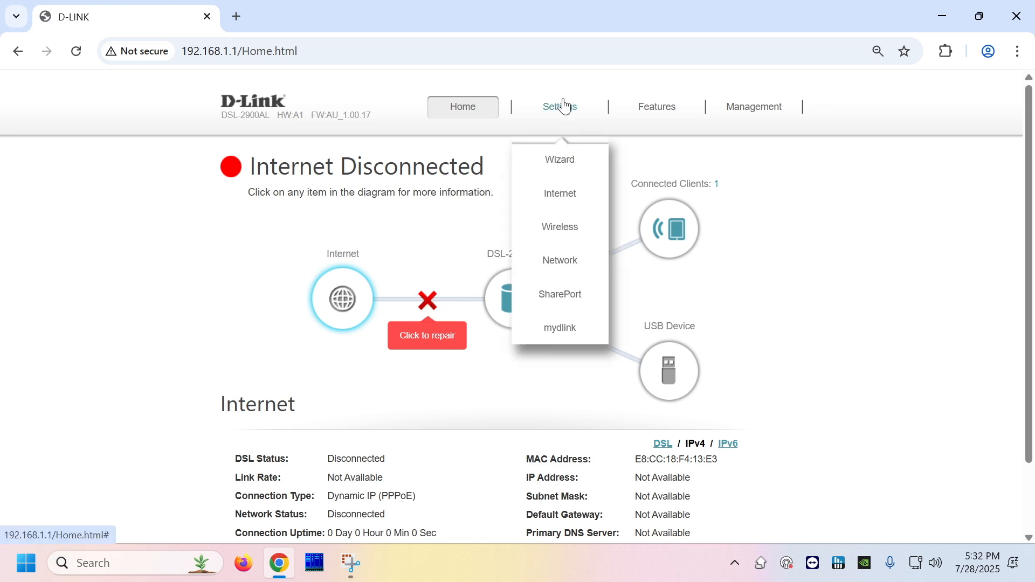
pyautogui.click(576, 200)
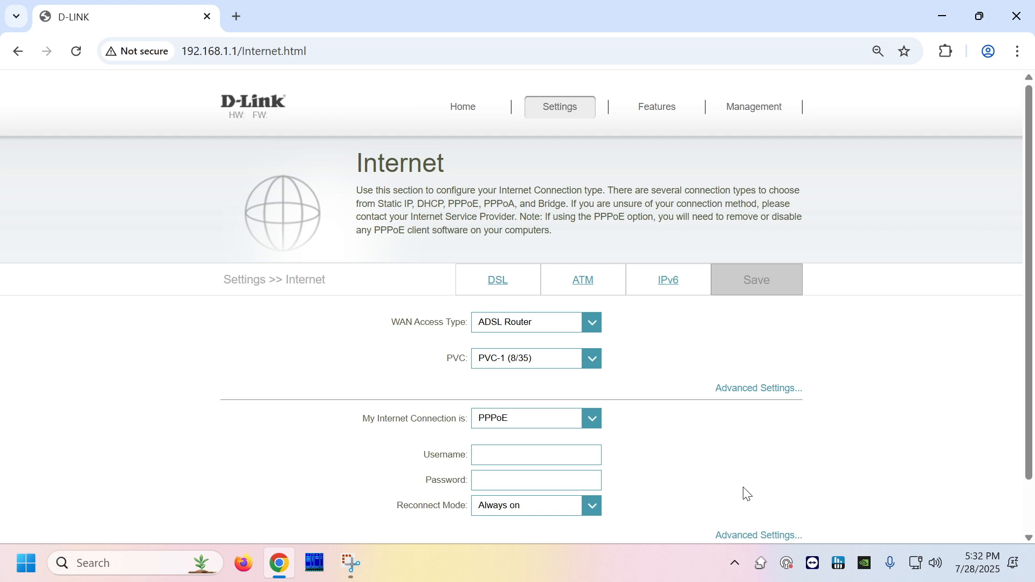
pyautogui.moveTo(392, 323); pyautogui.dragTo(466, 338)
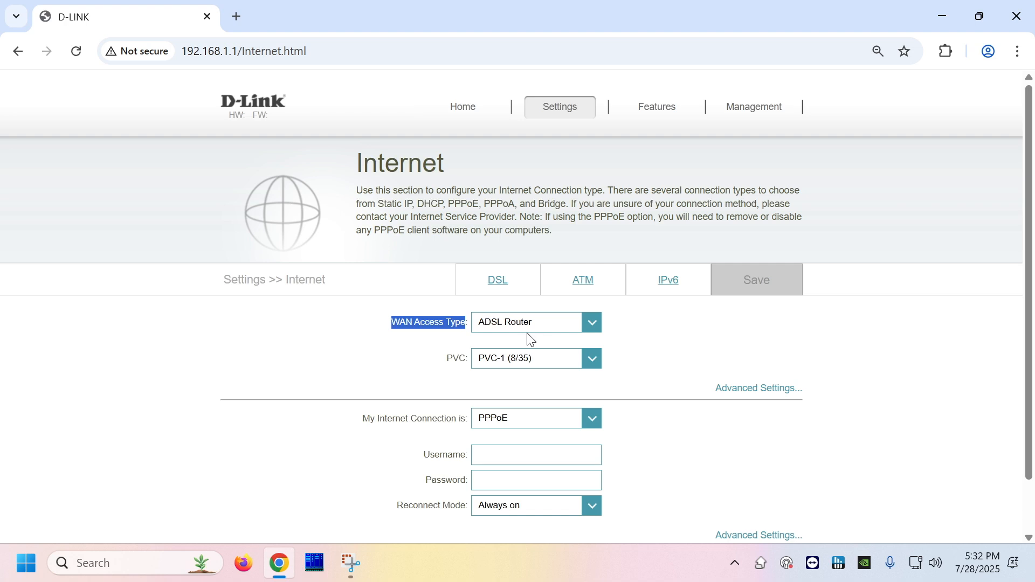
pyautogui.click(658, 333)
pyautogui.click(588, 323)
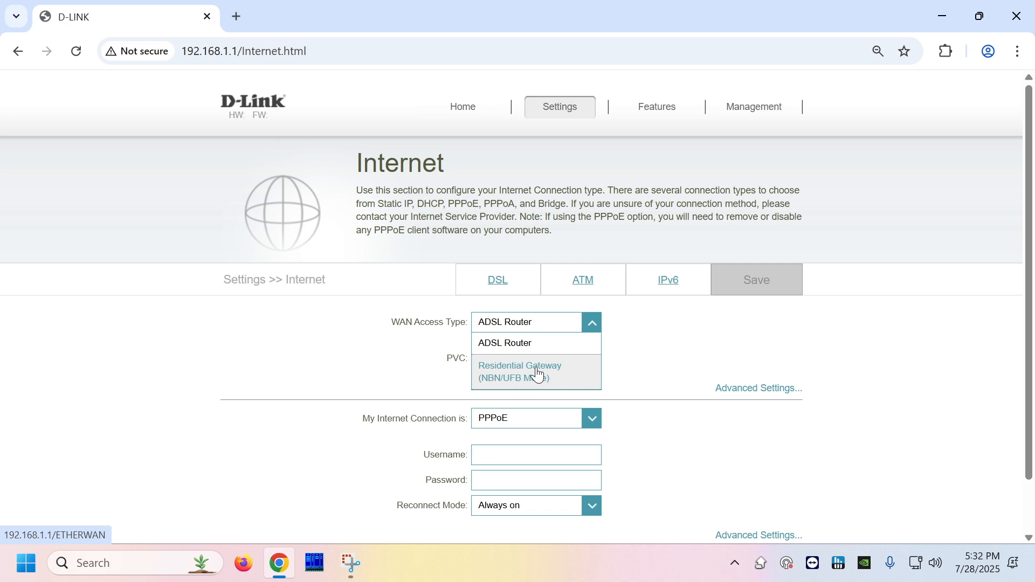
pyautogui.click(524, 383)
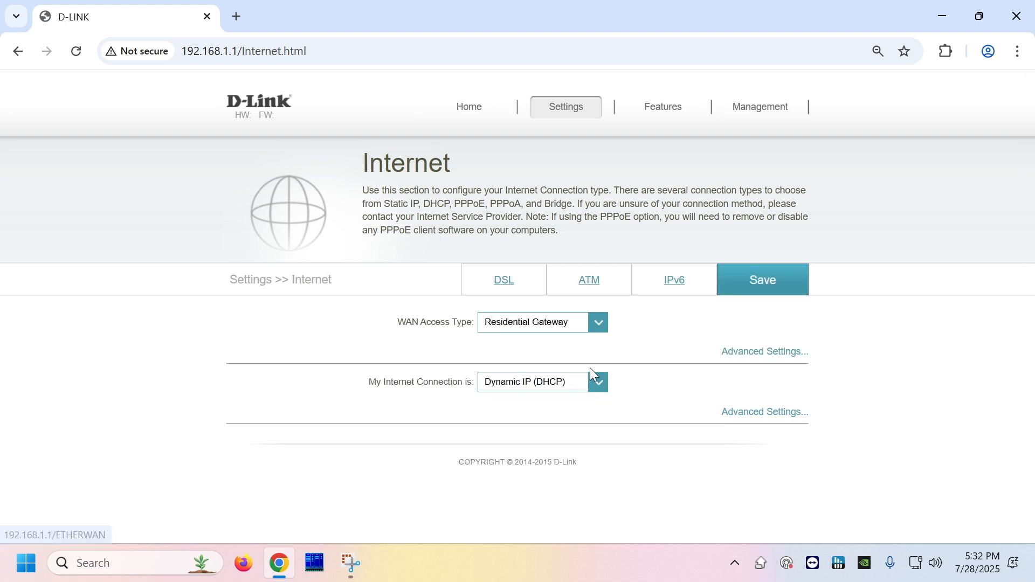
# - Under Advanced Settings, enable Tagged VLAN with VLAN ID 10 and VLAN Priority 0
pyautogui.click(764, 358)
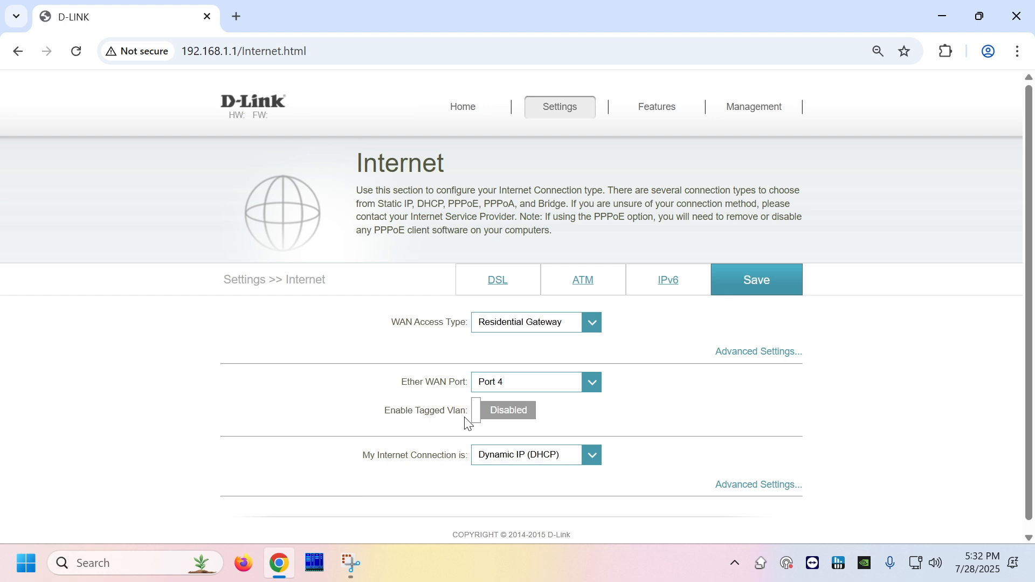
pyautogui.click(507, 411)
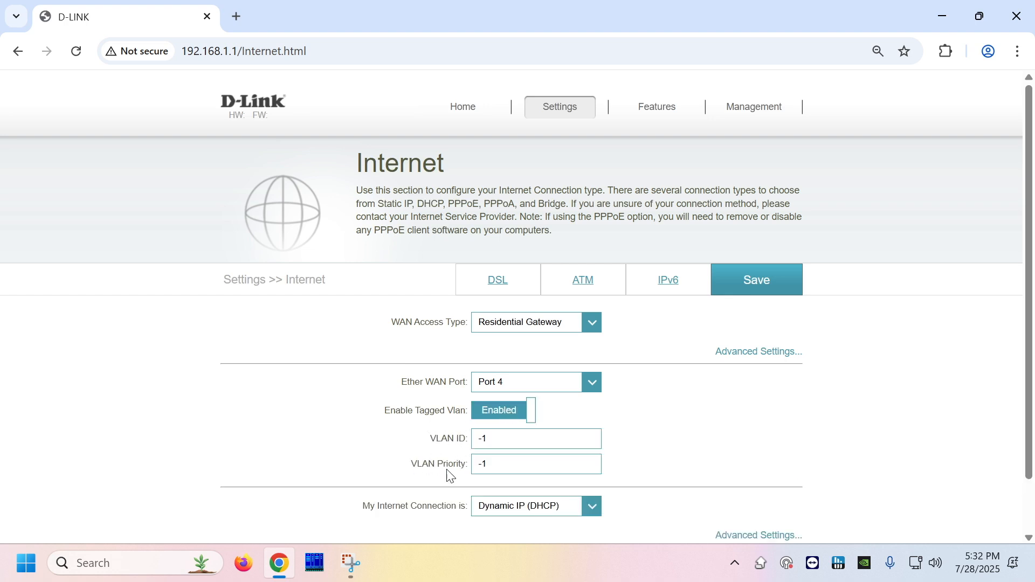
pyautogui.click(499, 432)
pyautogui.write('10')
pyautogui.press('Tab')
pyautogui.write('0')
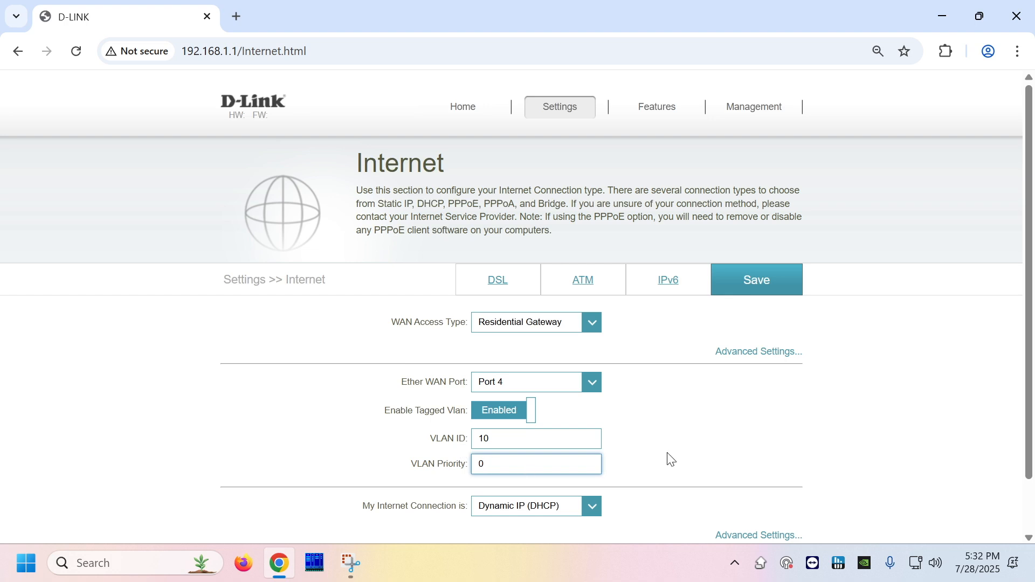
pyautogui.scroll(-2, 668, 457)
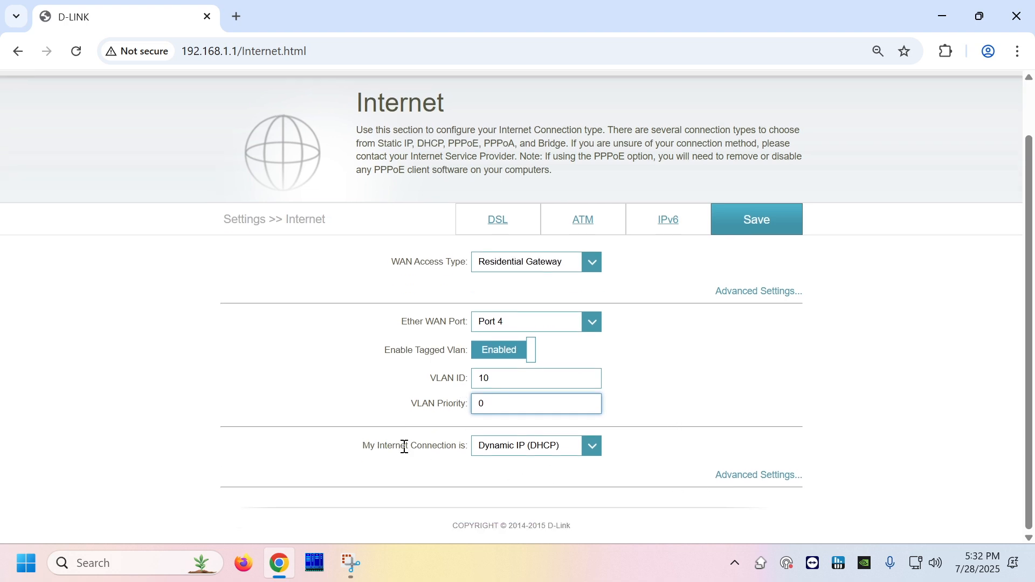
# - Choose Dynamic IP (DHCP) for My Internet Connection and check the DHCP and VLAN options
pyautogui.click(513, 461)
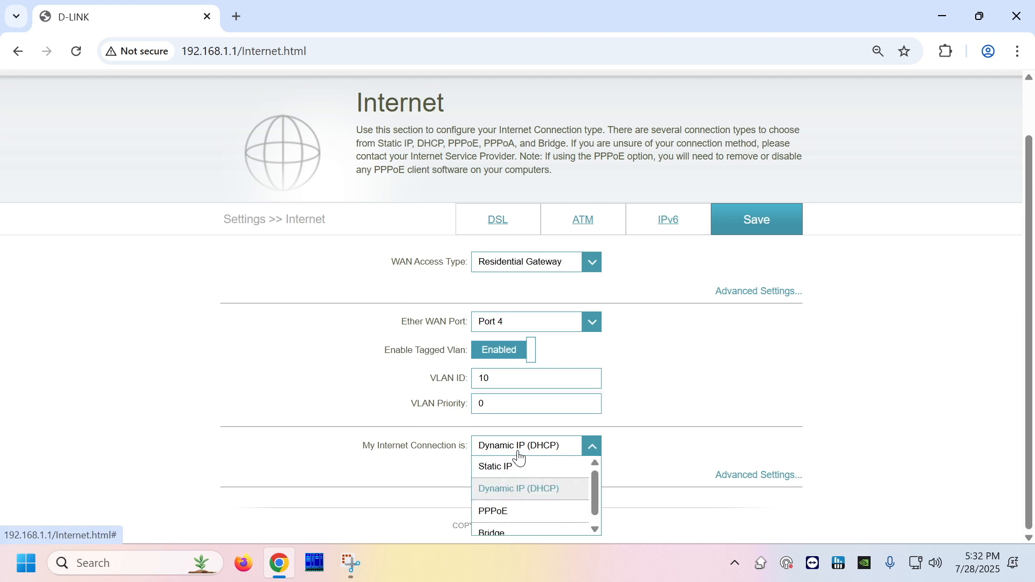
pyautogui.click(519, 489)
pyautogui.click(740, 416)
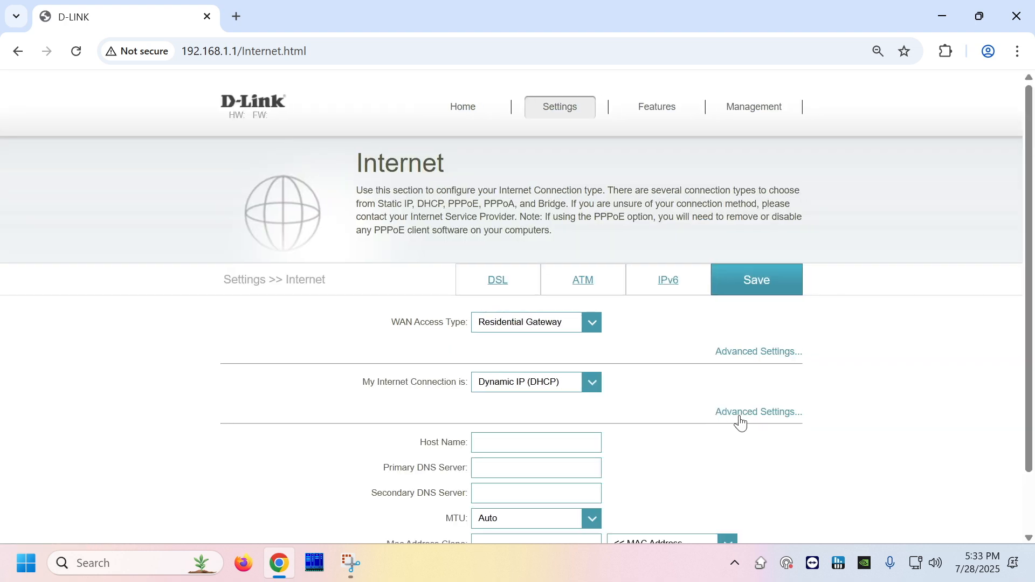
pyautogui.click(789, 354)
pyautogui.scroll(-3, 829, 399)
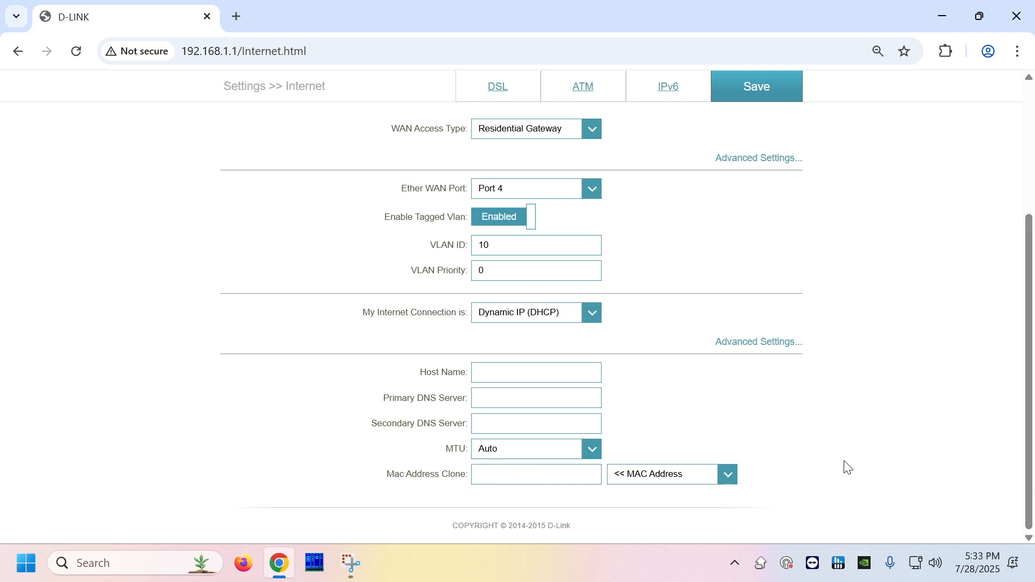
pyautogui.scroll(3, 847, 463)
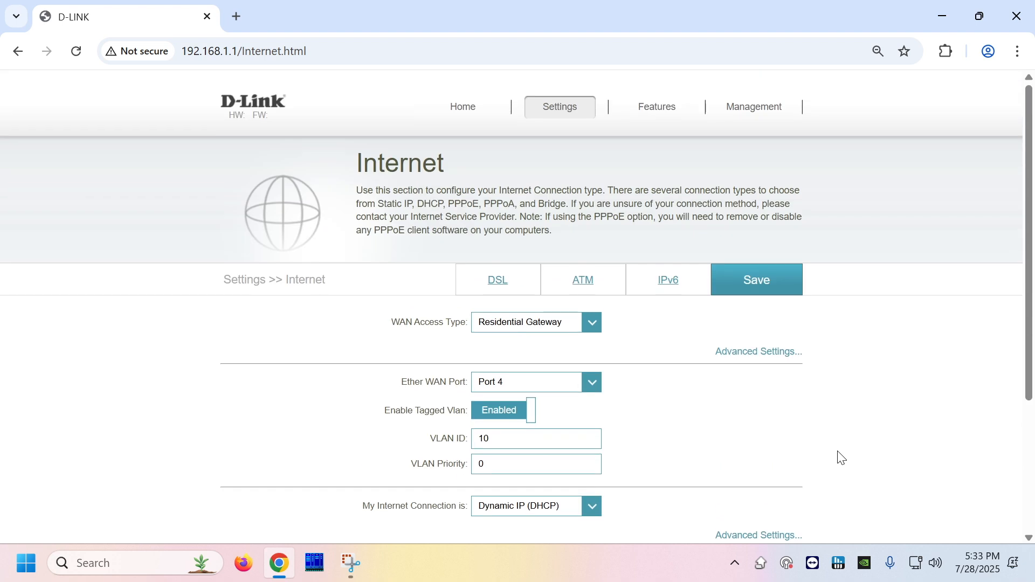
# - Save the Residential Gateway settings and acknowledge the 'new settings have been saved' message
pyautogui.click(757, 280)
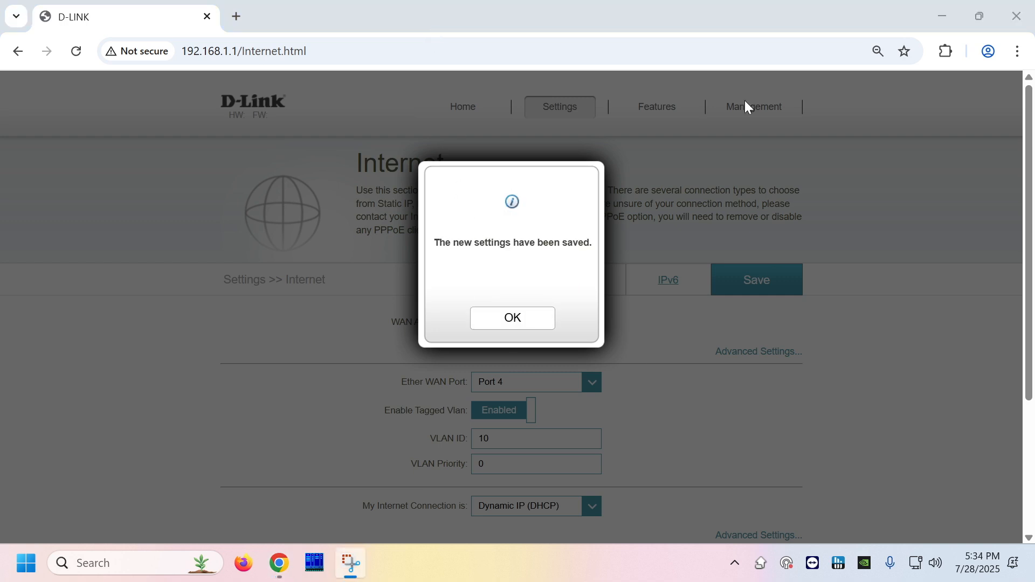
pyautogui.click(511, 322)
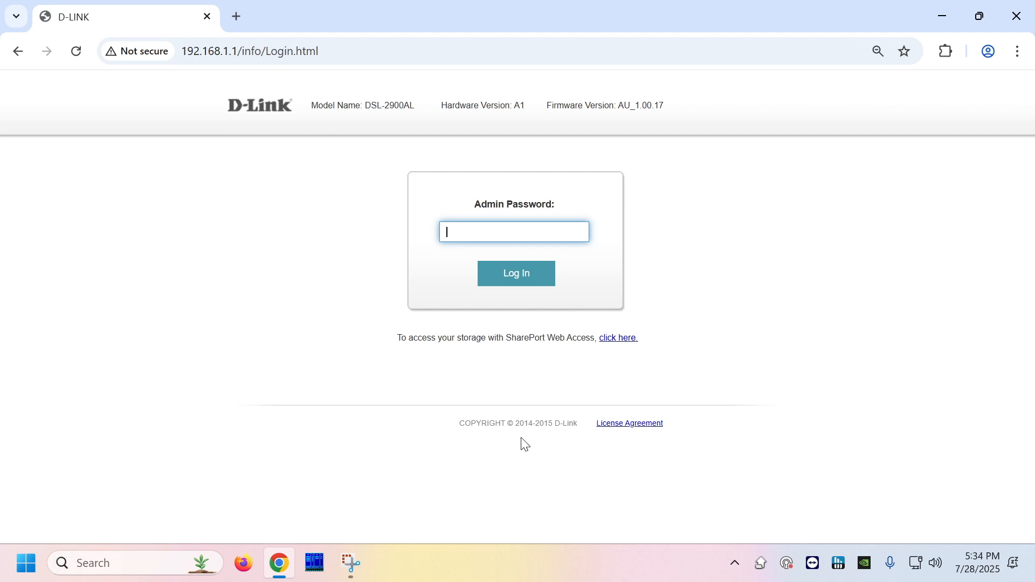
# - Log back in with the admin password
pyautogui.write('admin')
pyautogui.press('Return')
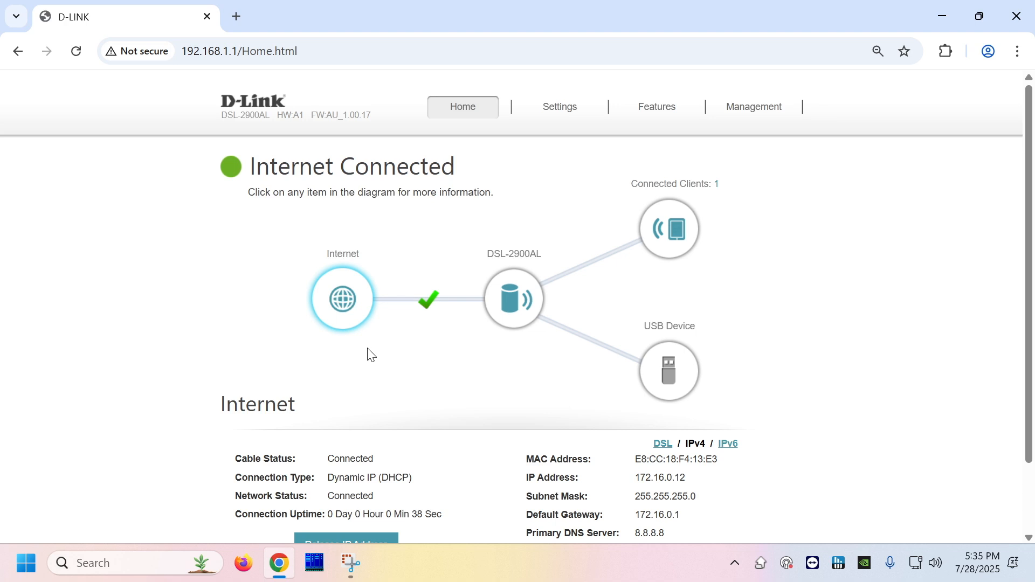
pyautogui.moveTo(564, 120)
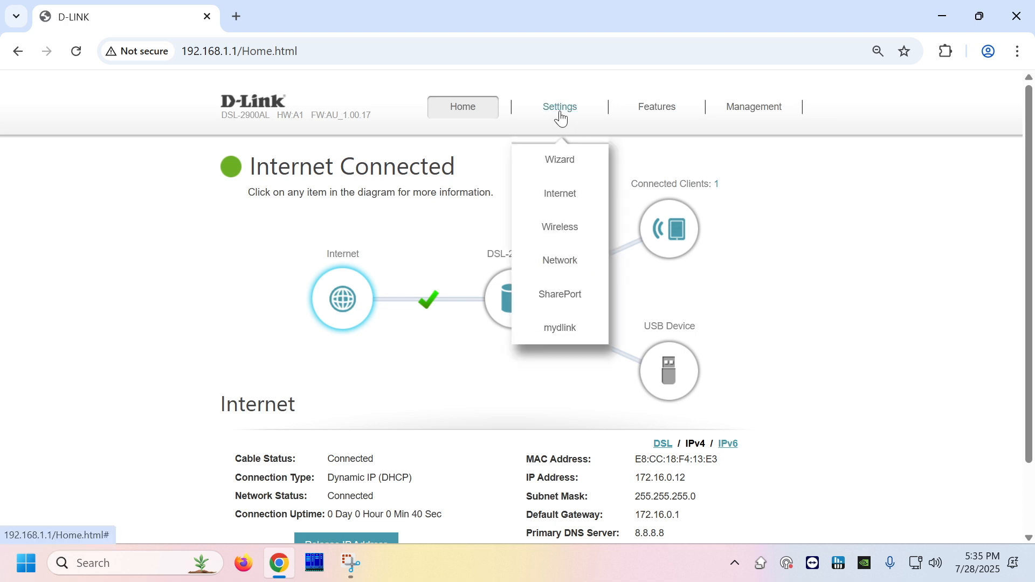
# - Open Settings > Wireless and expand the 2.4GHz Advanced Settings
pyautogui.click(558, 231)
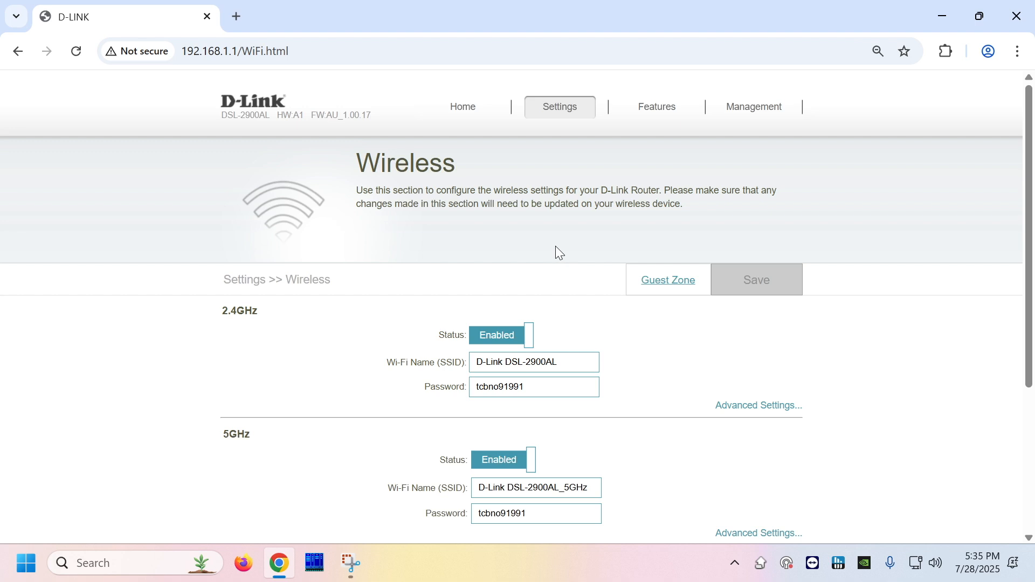
pyautogui.scroll(-3, 557, 248)
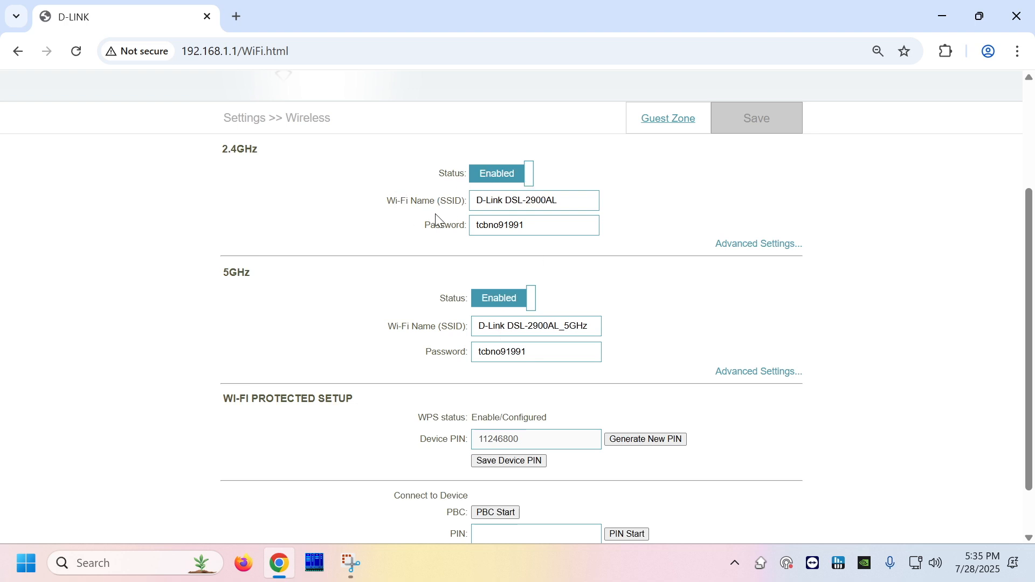
pyautogui.doubleClick(391, 327)
pyautogui.moveTo(403, 330); pyautogui.dragTo(473, 326)
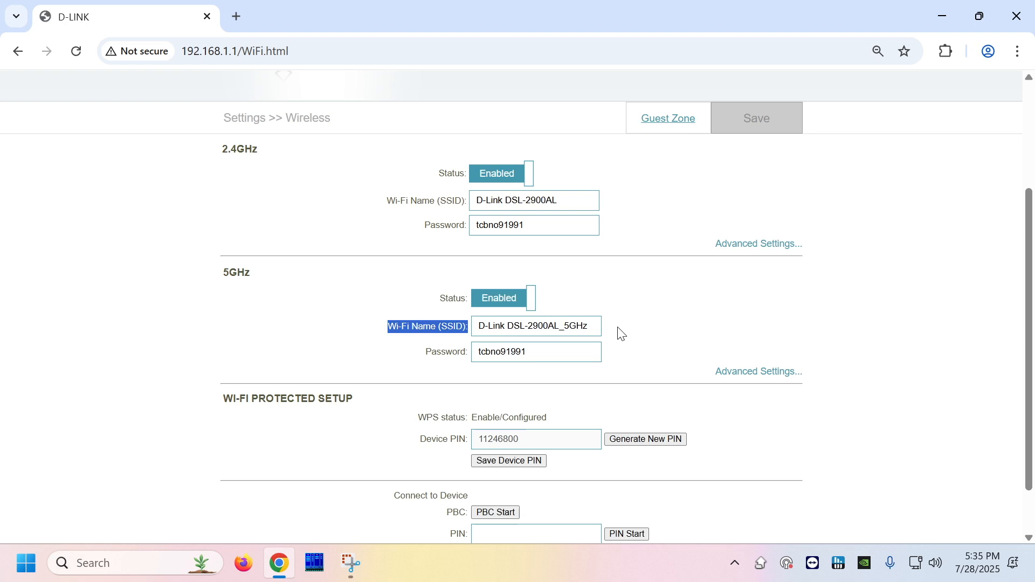
pyautogui.click(685, 319)
pyautogui.moveTo(550, 355); pyautogui.dragTo(461, 362)
pyautogui.click(703, 302)
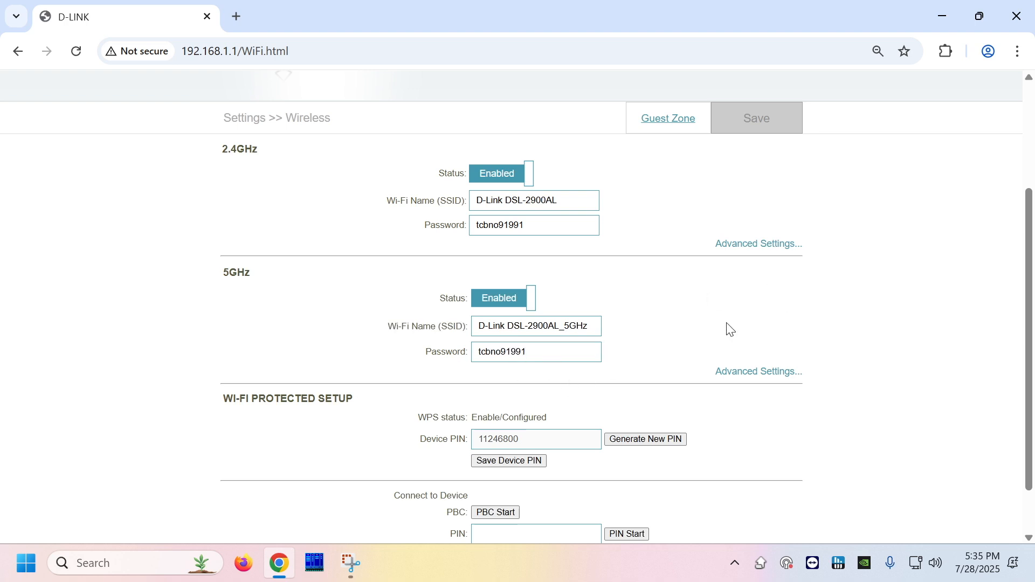
pyautogui.click(789, 243)
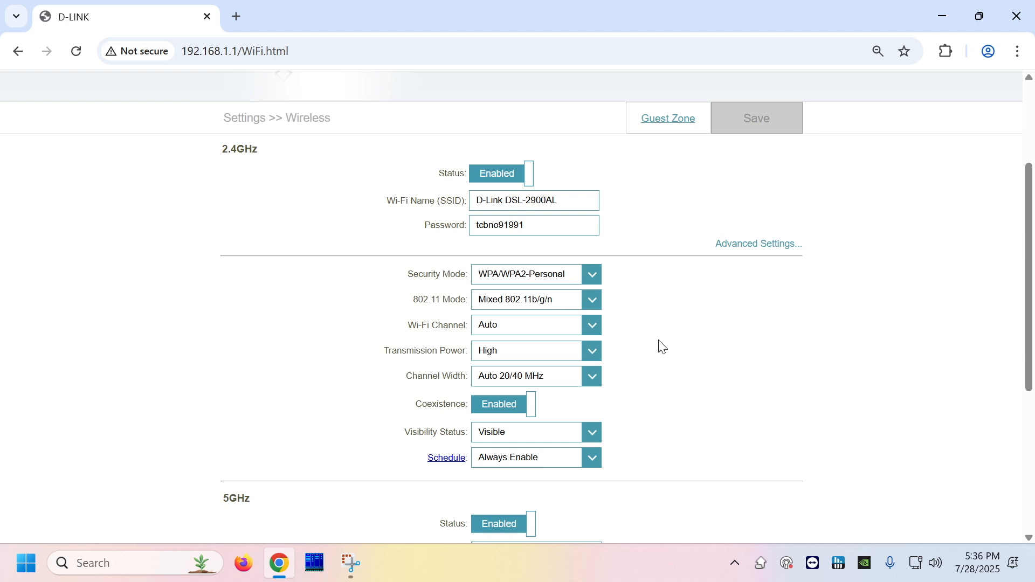
# - Collapse the 2.4GHz advanced options and rename the 2.4GHz network to 'My new wifi'
pyautogui.moveTo(407, 282); pyautogui.dragTo(477, 273)
pyautogui.click(691, 275)
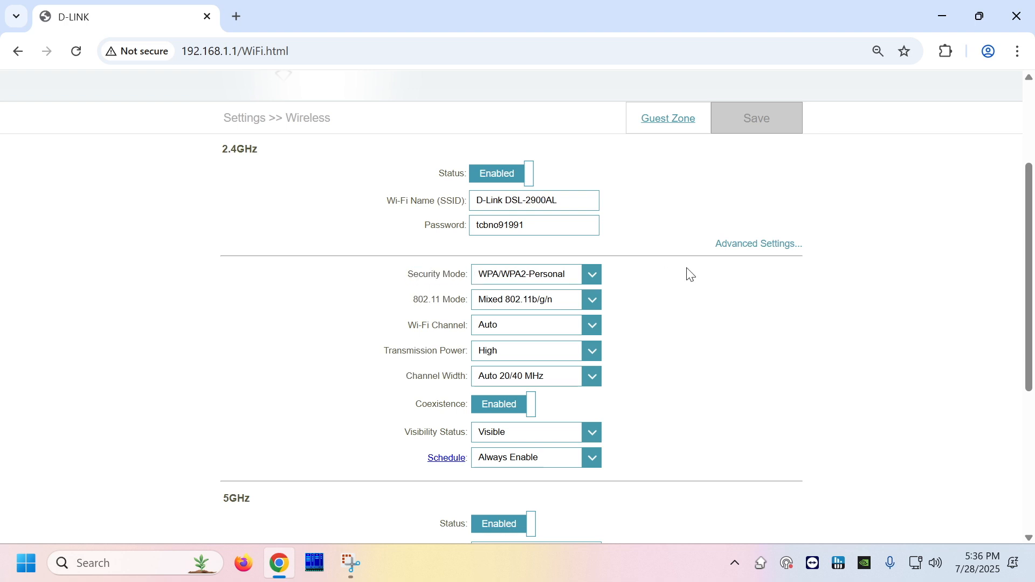
pyautogui.click(743, 249)
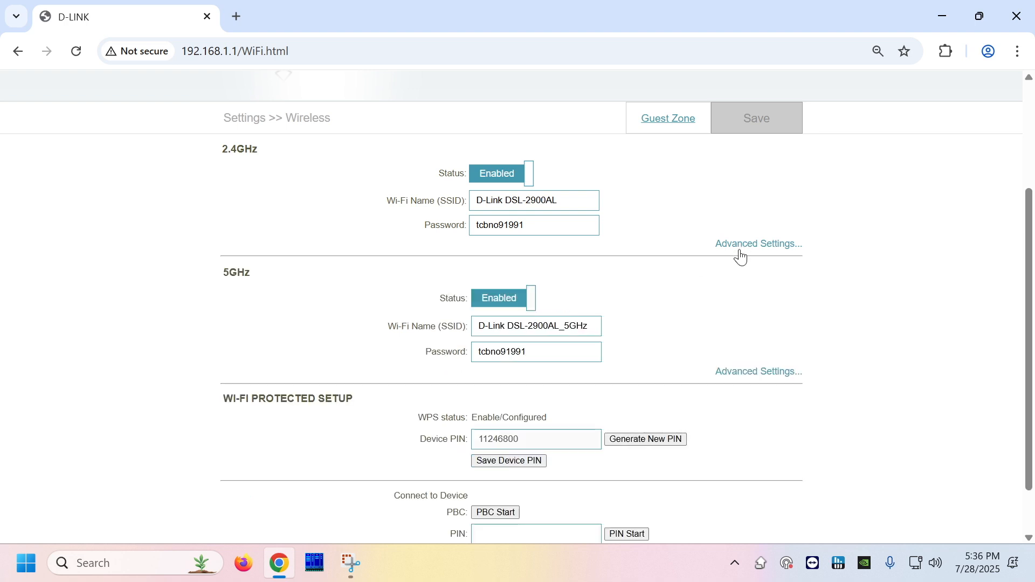
pyautogui.moveTo(564, 204); pyautogui.dragTo(384, 202)
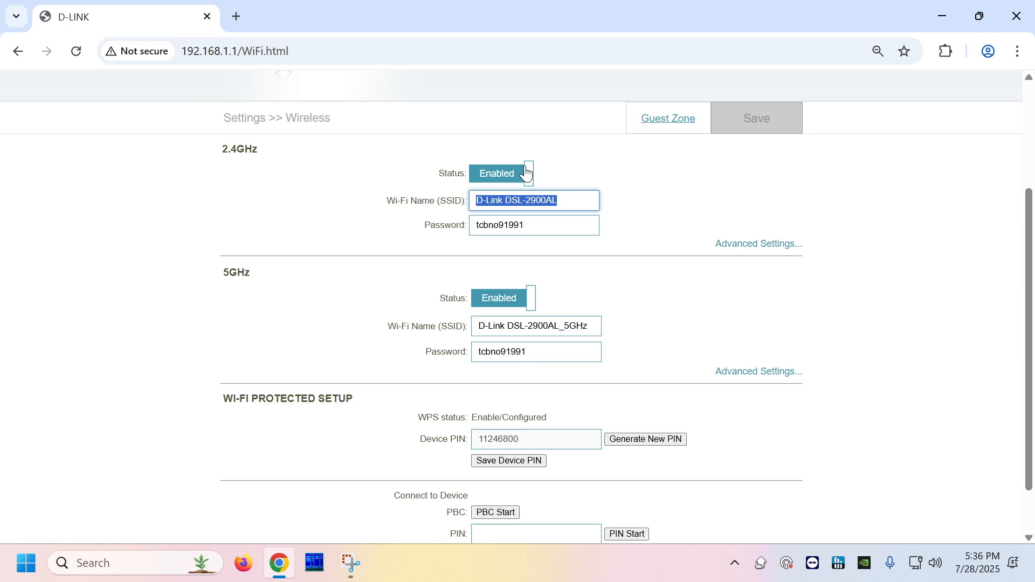
pyautogui.write('B')
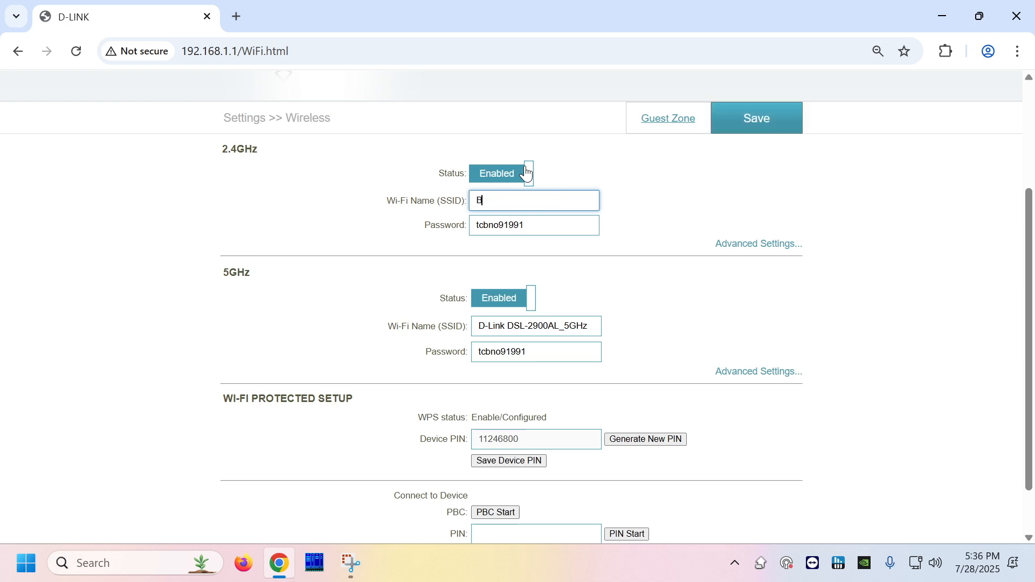
pyautogui.write('My new wifi')
pyautogui.moveTo(386, 201); pyautogui.dragTo(464, 205)
# - Replace the old 2.4GHz Wi-Fi password with a new one
pyautogui.click(543, 231)
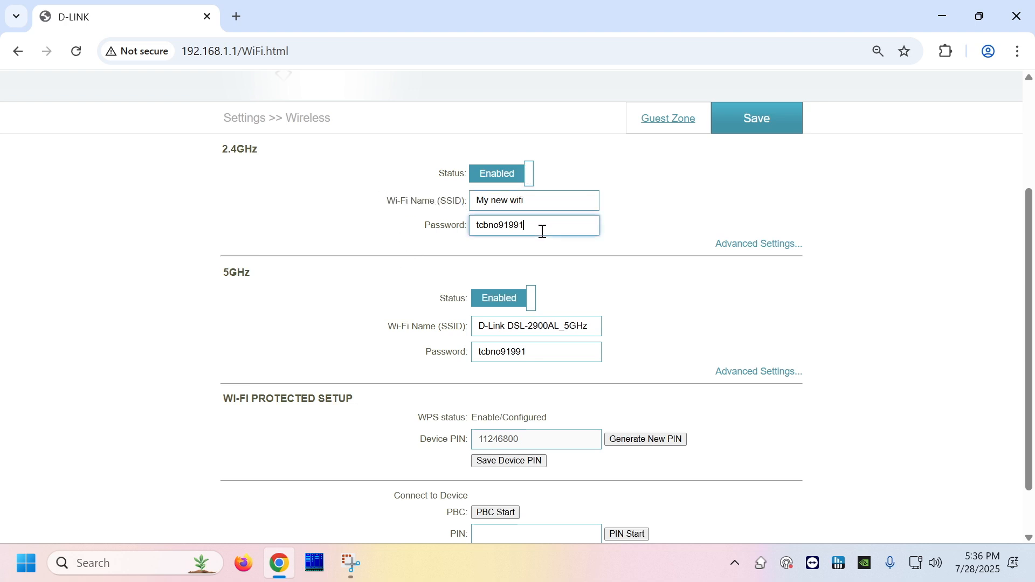
pyautogui.moveTo(543, 230); pyautogui.dragTo(446, 226)
pyautogui.press('BackSpace')
pyautogui.write('My New Password!')
pyautogui.moveTo(390, 198); pyautogui.dragTo(521, 200)
pyautogui.moveTo(393, 233); pyautogui.dragTo(474, 225)
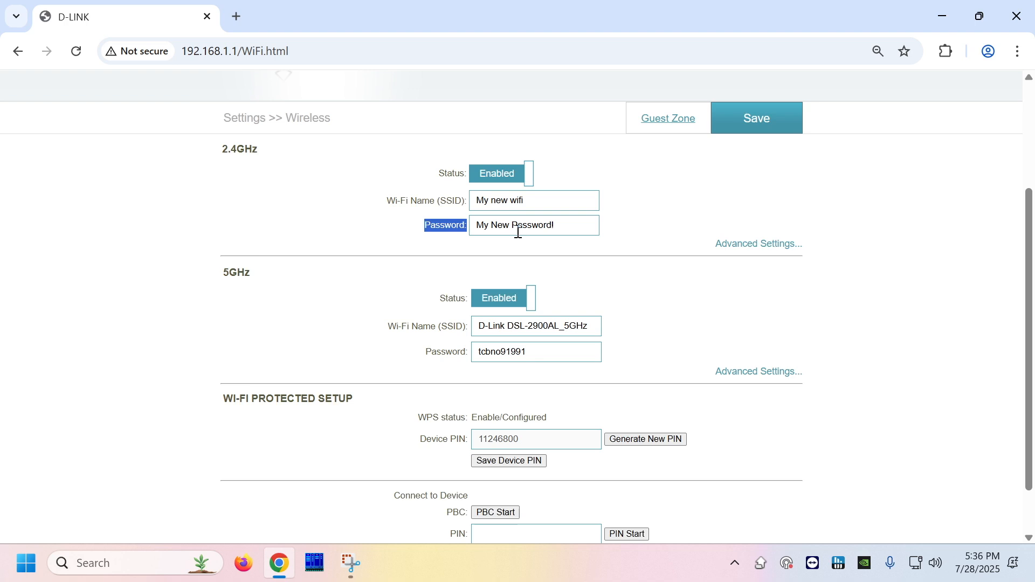
# - Save the Wireless page and acknowledge the saved-settings confirmation
pyautogui.click(765, 126)
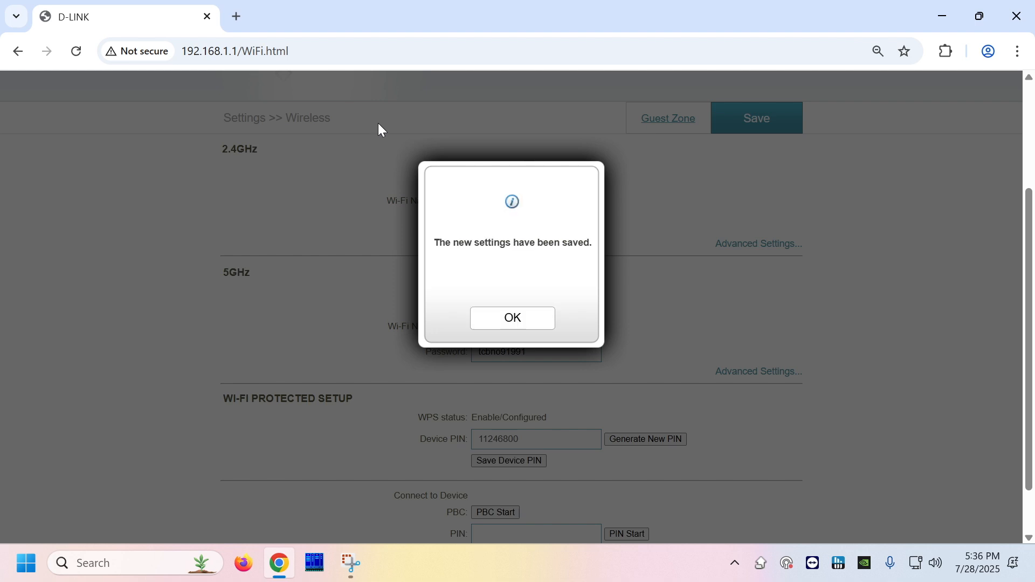
pyautogui.click(511, 323)
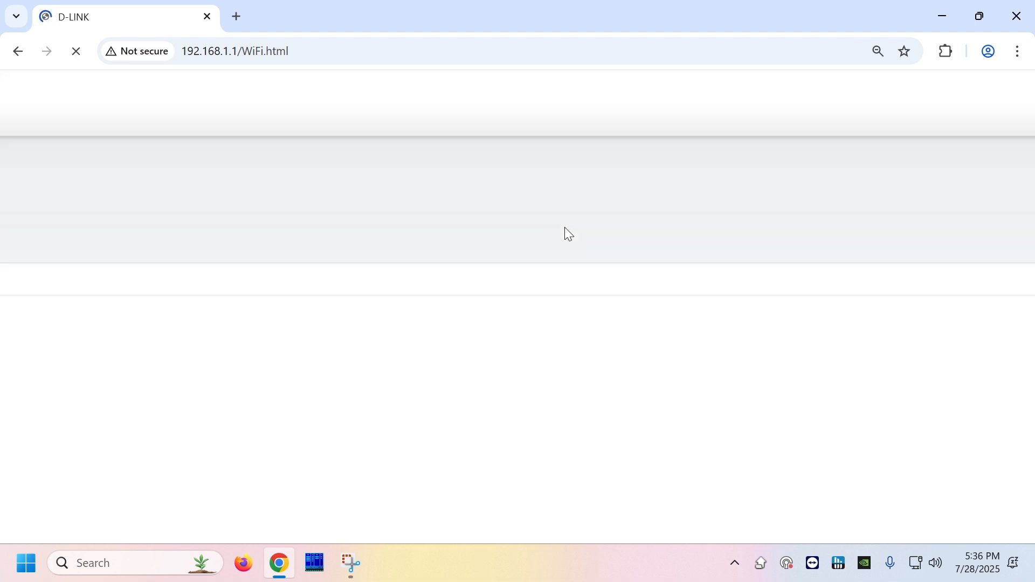